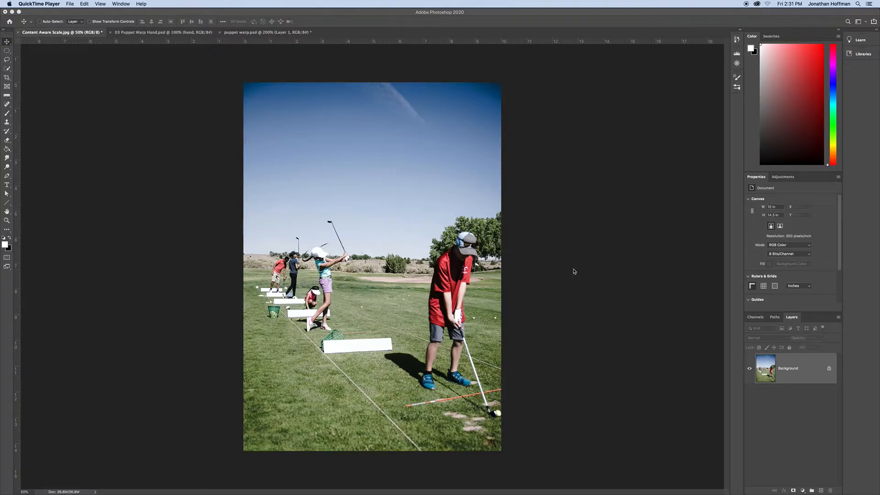
Step: Duplicate the Background layer and hide the original
left_click_drag(812, 379, 822, 492)
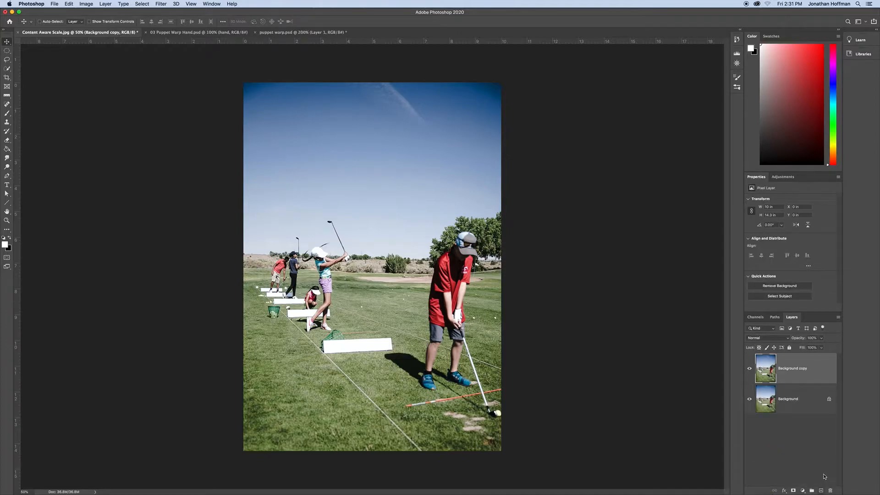
left_click(750, 398)
Step: Try narrowing the Background copy layer to about 75% width from its left edge with Free Transform, and undo it
key("super+t")
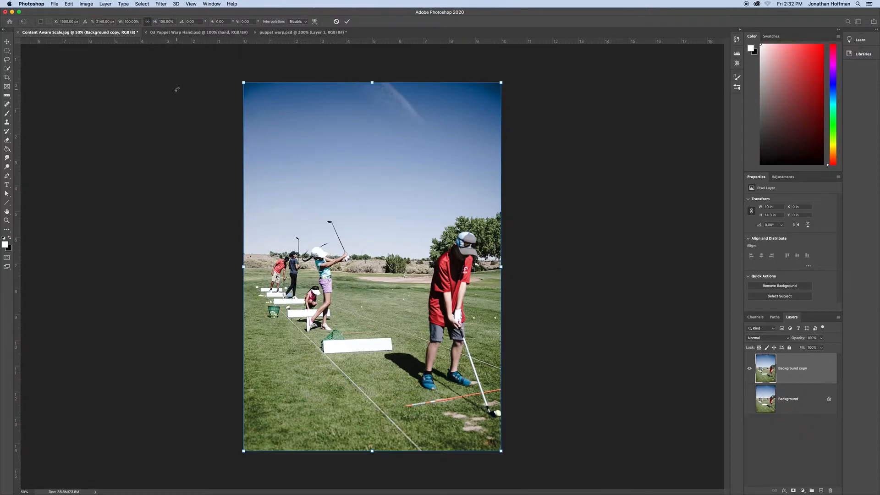
left_click(150, 22)
left_click_drag(243, 267, 307, 267)
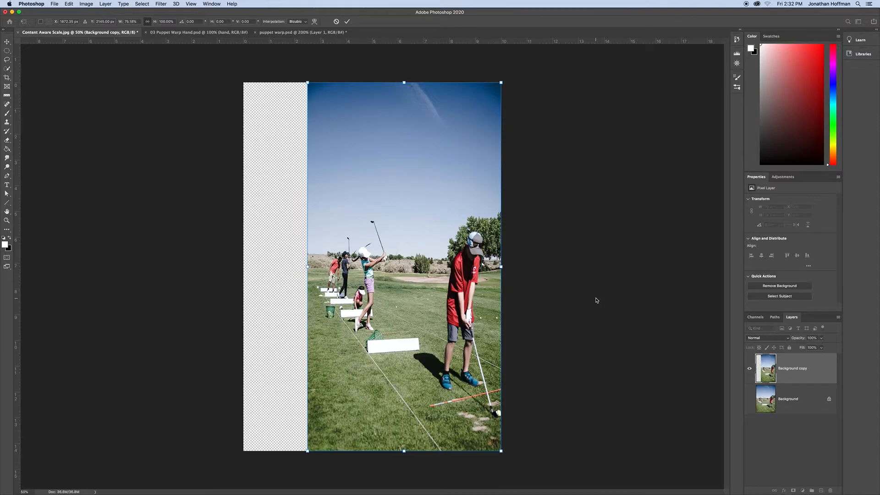
key("Return")
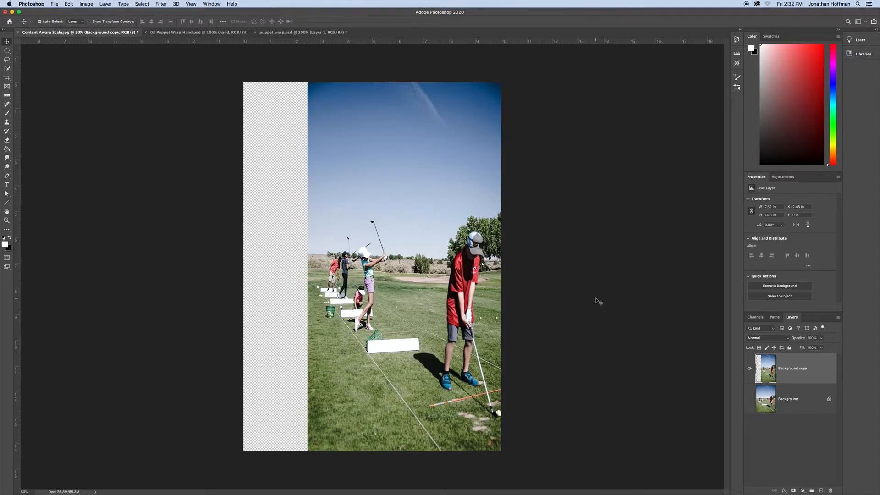
key("super+z")
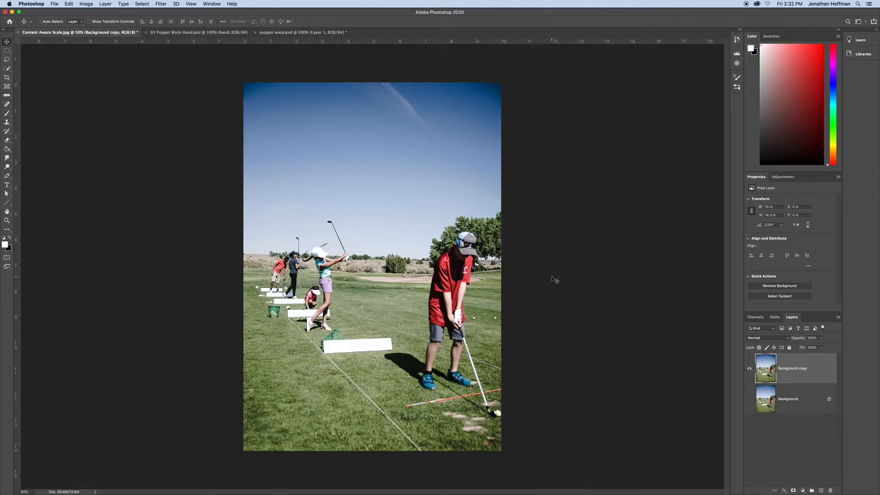
Step: Try reducing the Background copy layer to about 80% height from its top edge with Free Transform, and undo it
key("super+t")
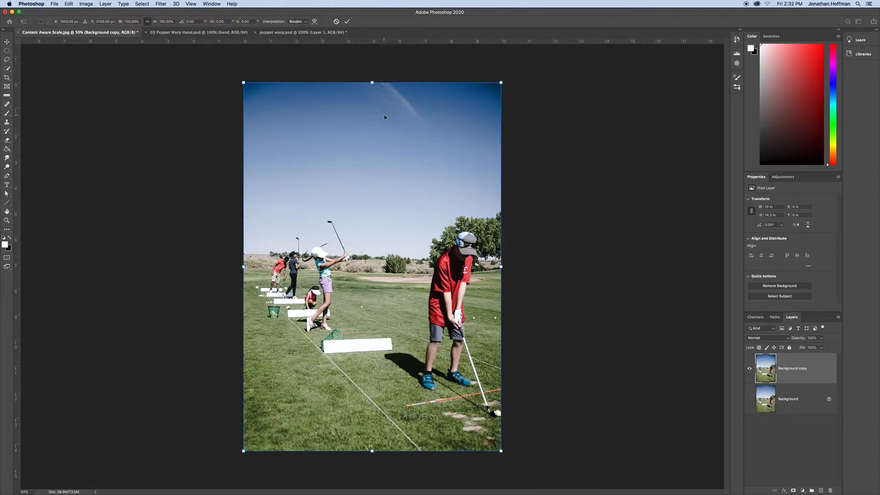
left_click_drag(372, 83, 373, 167)
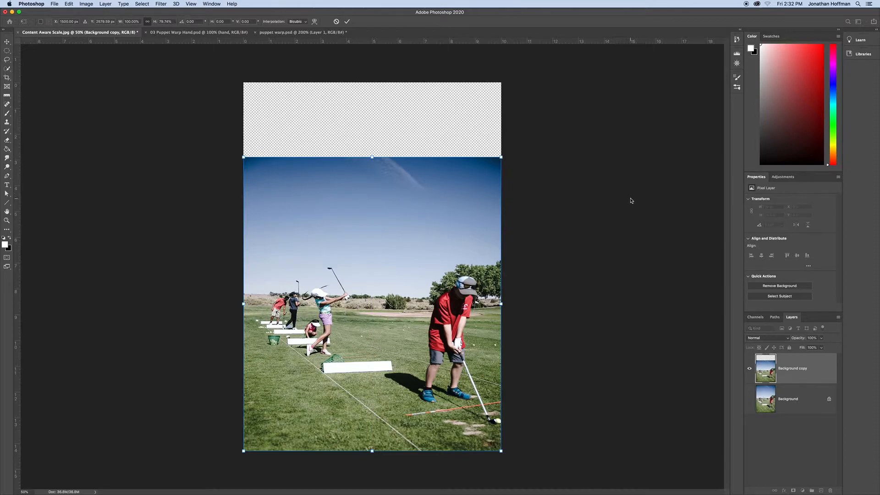
key("Return")
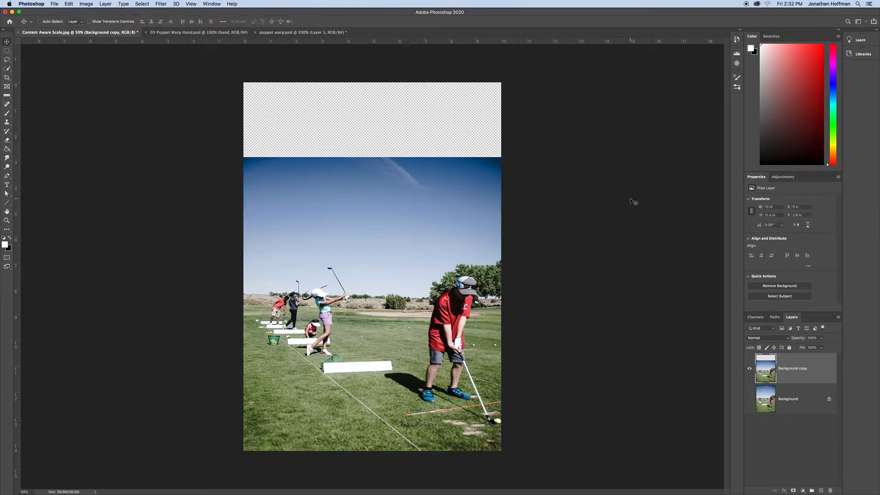
key("super+z")
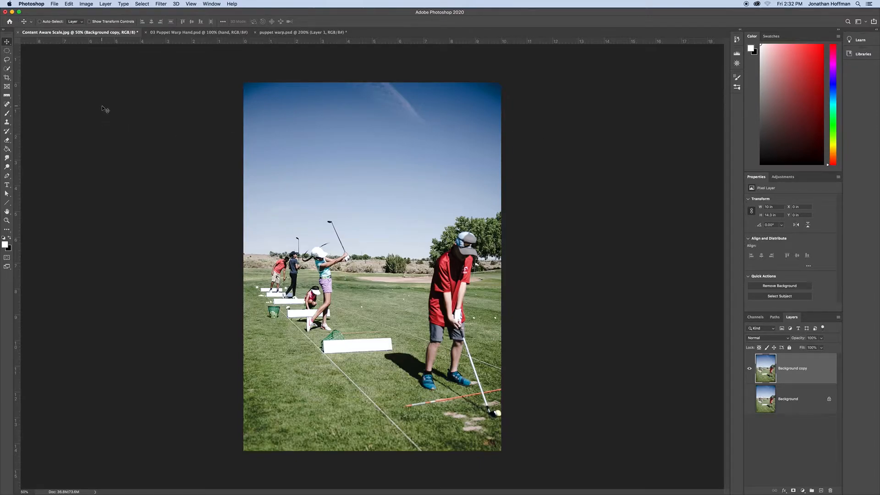
Step: Try Content-Aware Scale on the Background copy layer at about 73% width and separately at about 80% height, undoing each
left_click(69, 4)
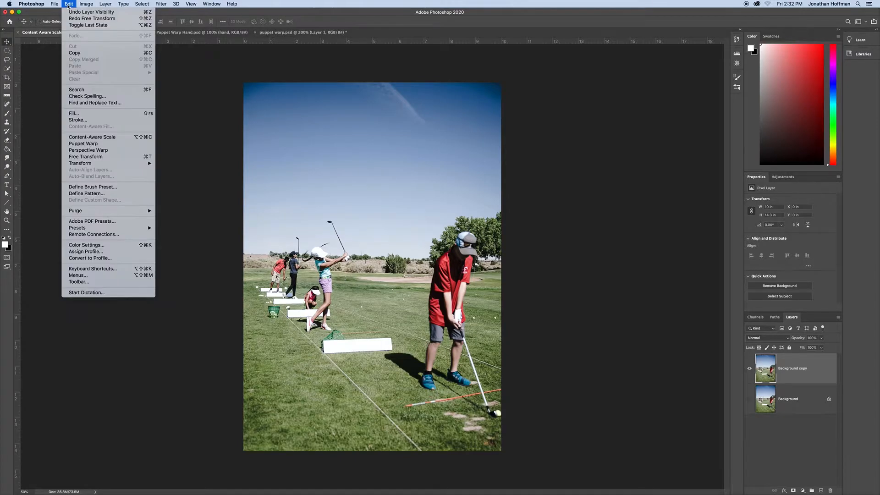
left_click(110, 137)
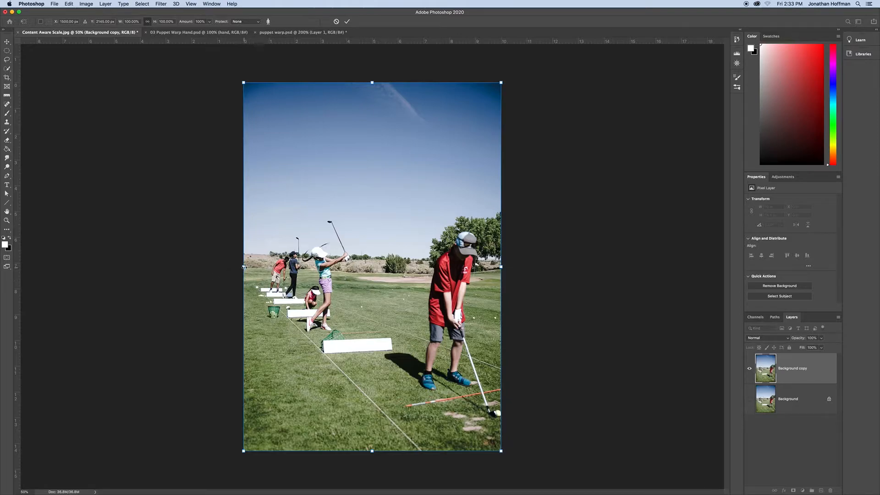
left_click_drag(244, 267, 289, 267)
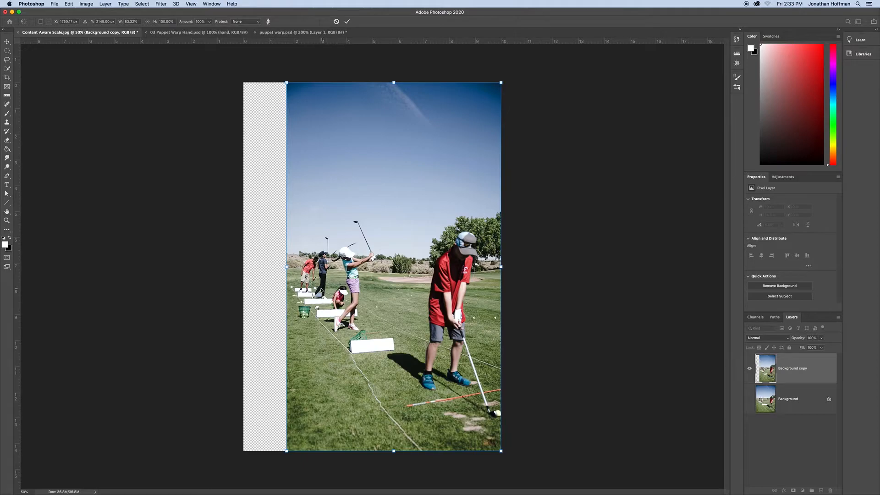
left_click_drag(287, 267, 314, 267)
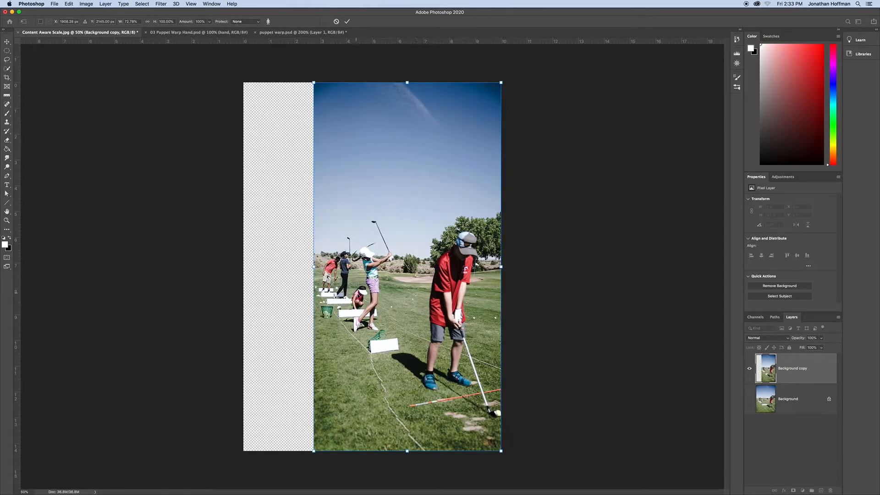
key("super+z")
key("super+z")
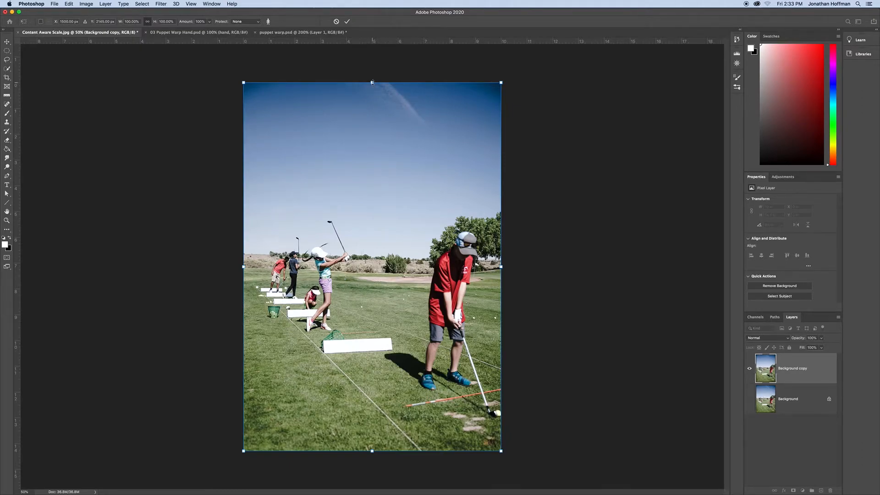
left_click_drag(373, 83, 373, 160)
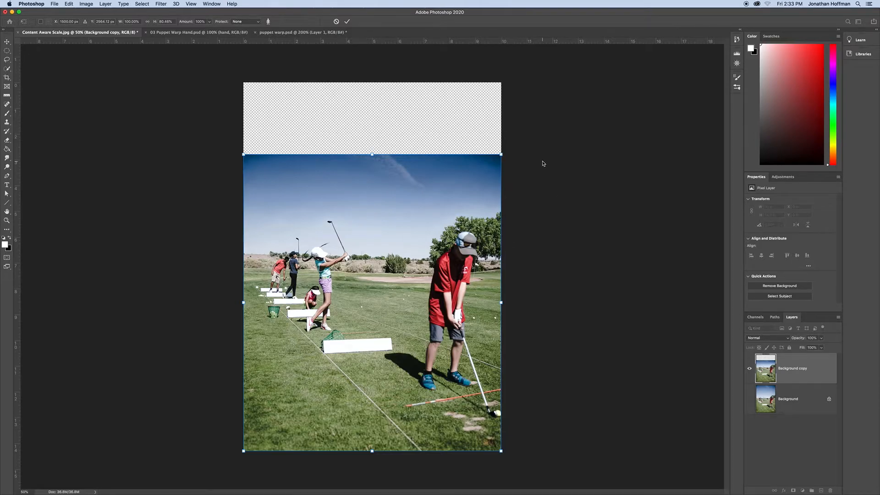
key("super+z")
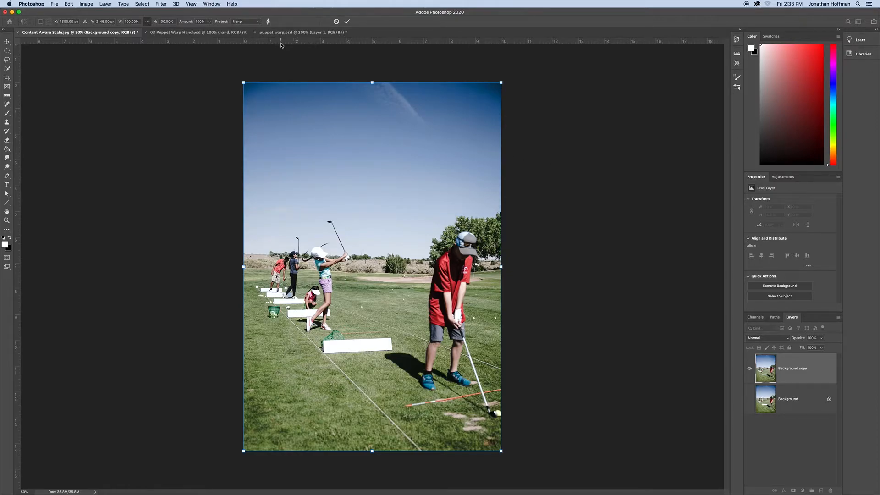
Step: Turn on skin-tone protection, try content-aware scaling the layer to about 95% width and 155% height, and undo the scaling
left_click(267, 21)
left_click_drag(243, 267, 343, 266)
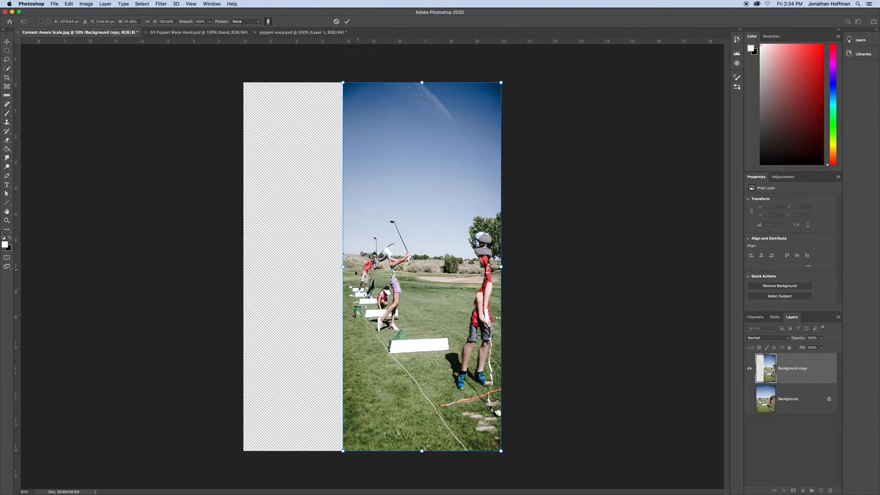
left_click_drag(343, 266, 274, 272)
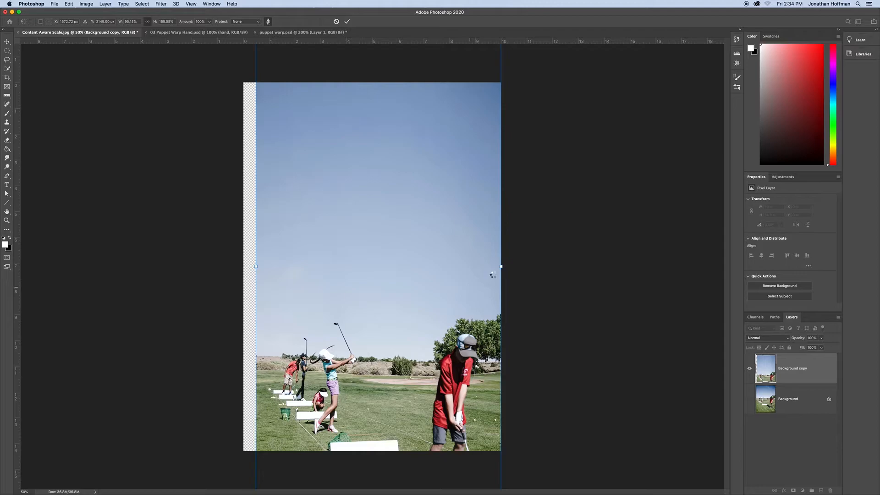
key("Return")
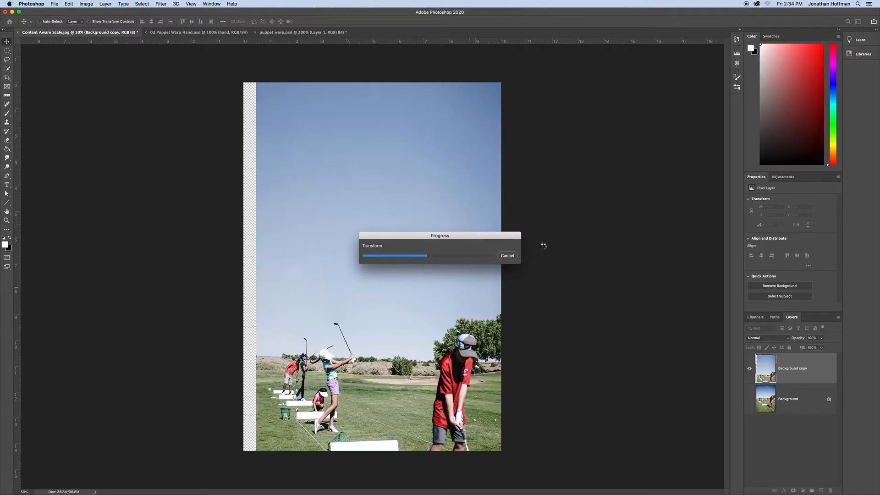
key("super+z")
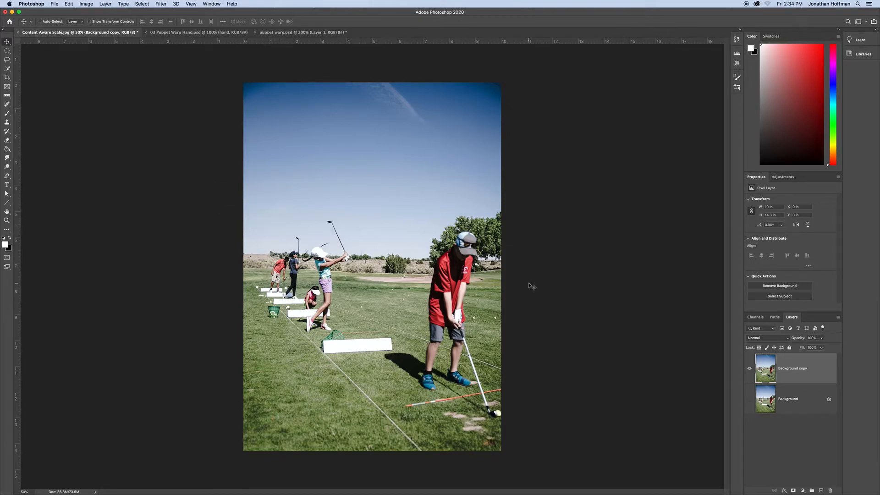
Step: Reorder the panel group so Layers comes before Channels, and look at the image's color channels
left_click_drag(792, 317, 755, 317)
left_click(771, 317)
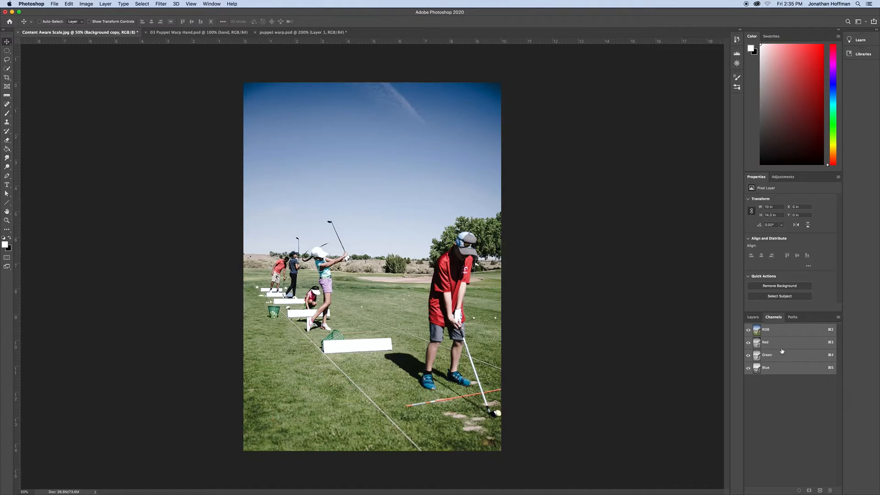
left_click(753, 318)
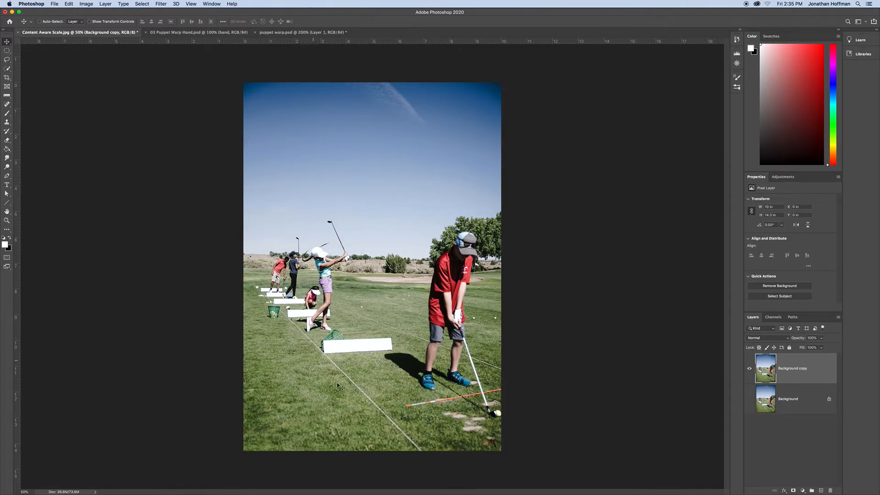
Step: Select the diagonal white line on the grass with a narrow Polygonal Lasso outline reaching the photo's bottom edge
left_click(7, 60)
left_click(36, 66)
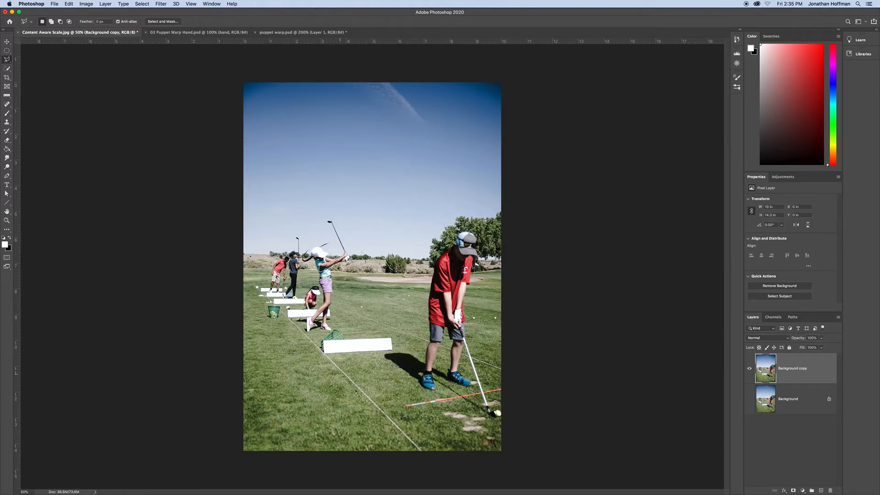
left_click(297, 331)
left_click(415, 453)
left_click(427, 450)
left_click(298, 330)
Step: Create a new alpha channel, fill the selected strip with white on it, and deselect
left_click(774, 317)
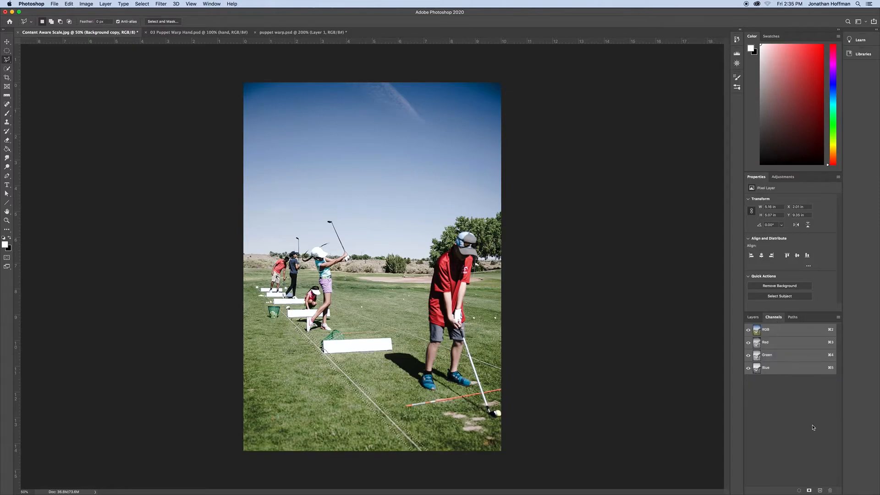
left_click(820, 490)
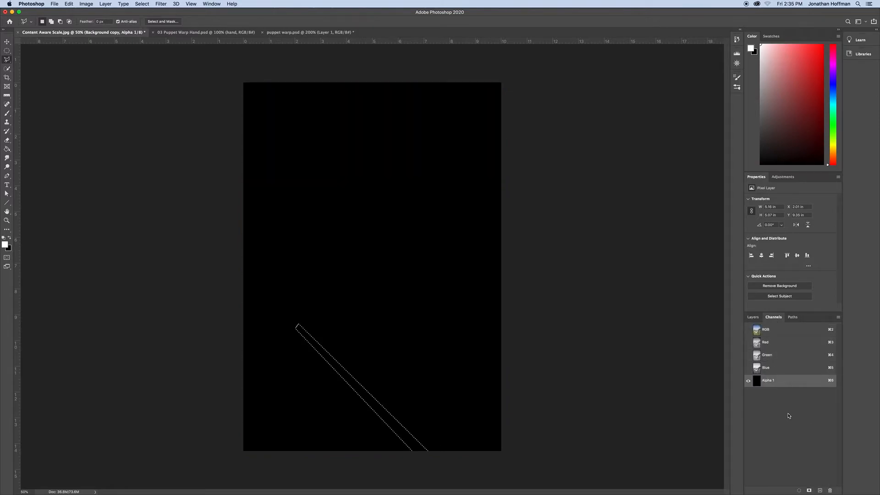
key("x")
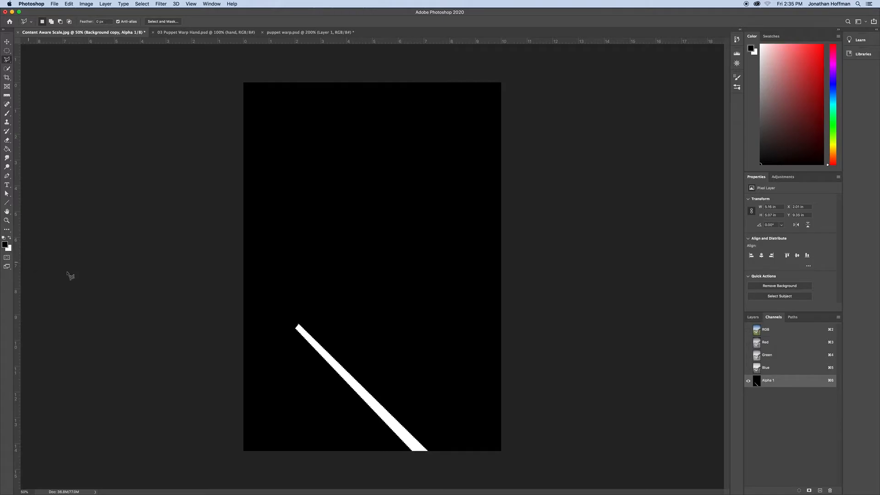
key("x")
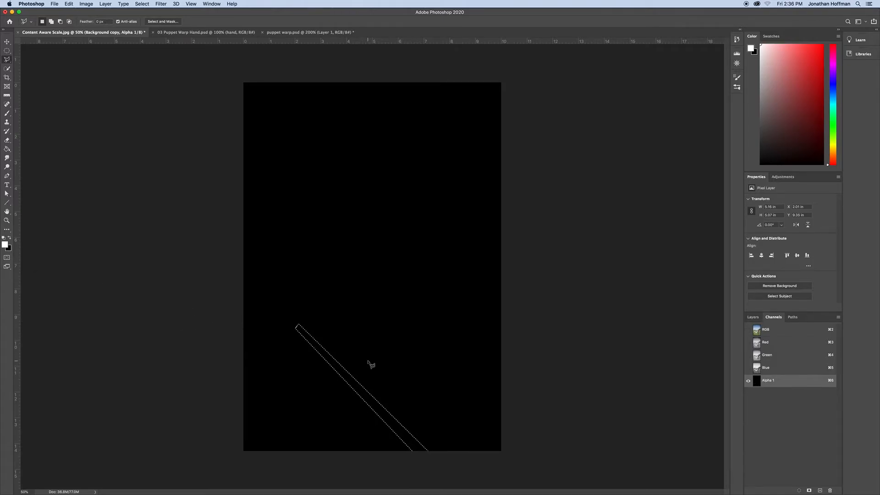
key("x")
key("super+BackSpace")
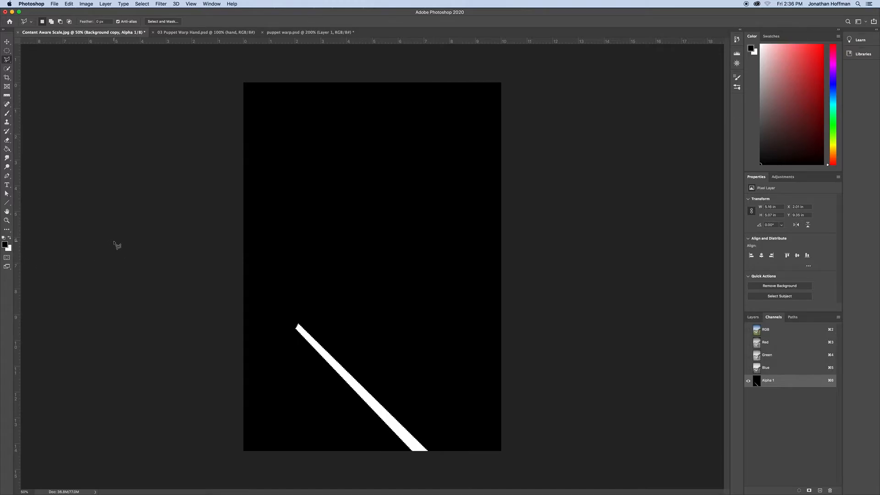
key("super+d")
Step: Start Content-Aware Scale on the Background copy layer and protect the Alpha 1 channel
left_click(754, 317)
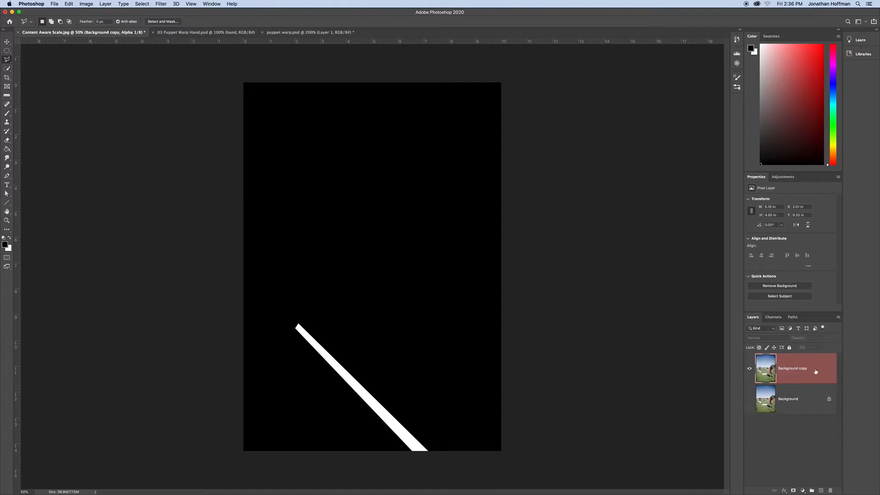
left_click(814, 373)
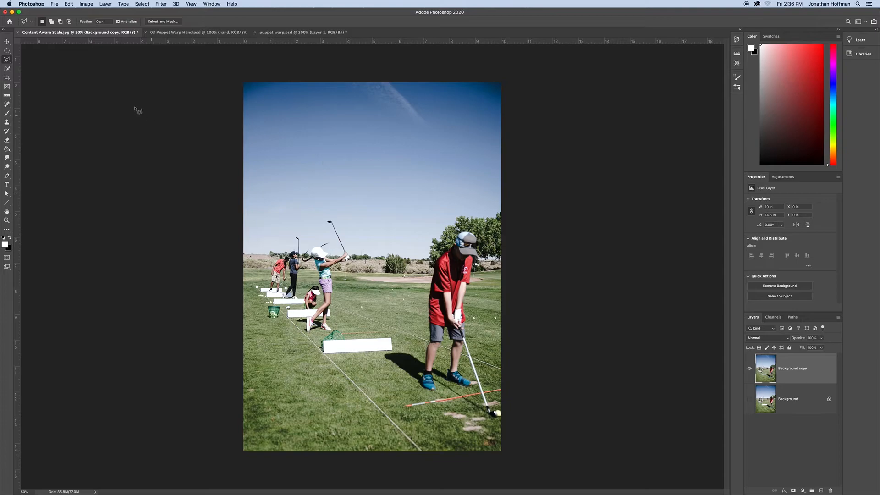
left_click(69, 4)
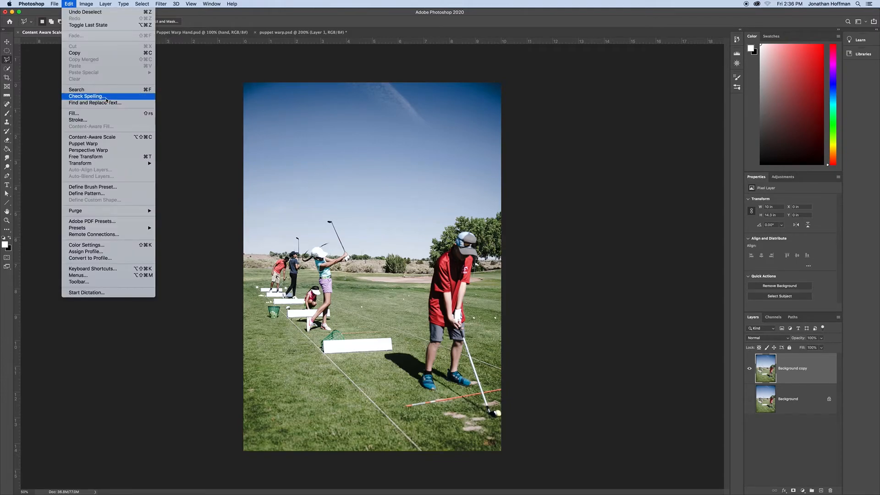
left_click(102, 137)
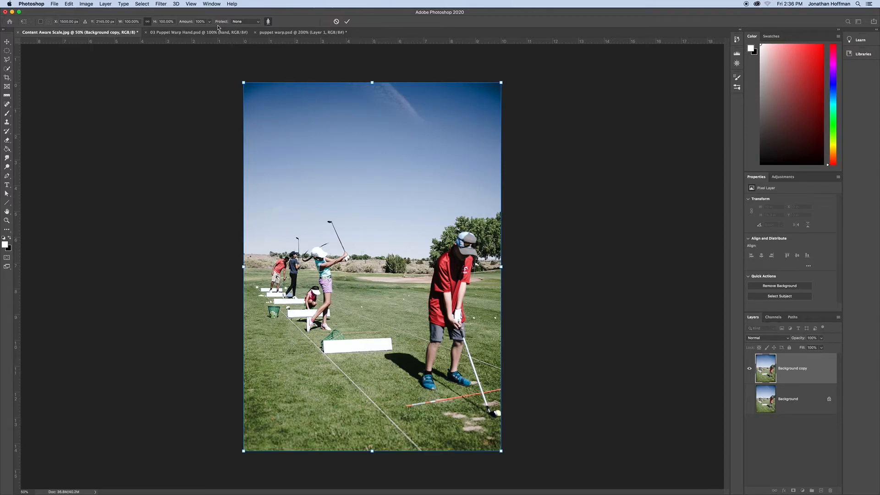
left_click(245, 23)
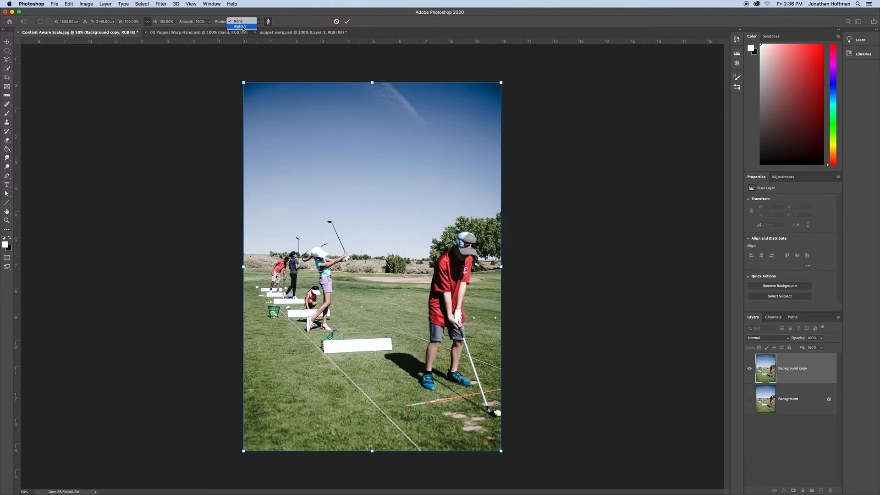
left_click(243, 27)
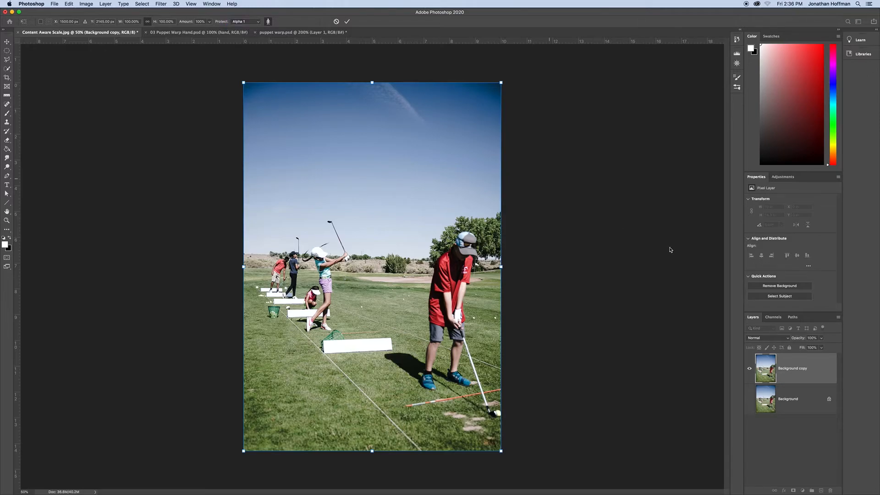
left_click(773, 318)
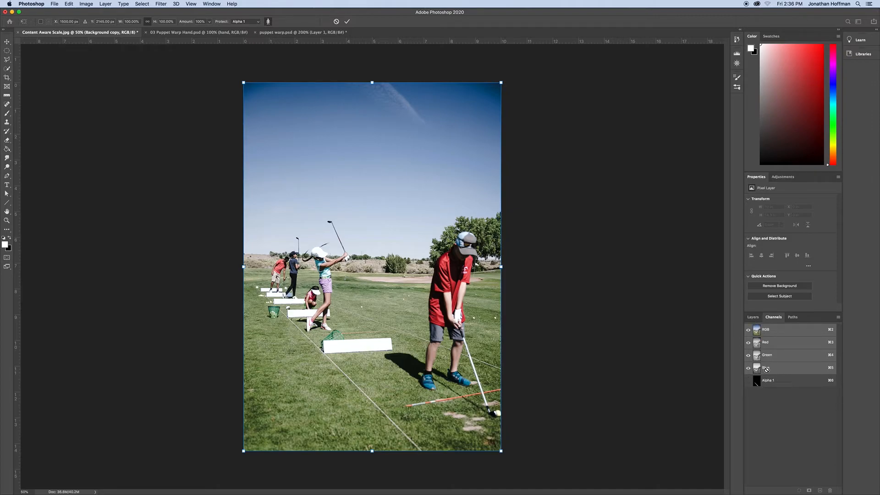
left_click(753, 318)
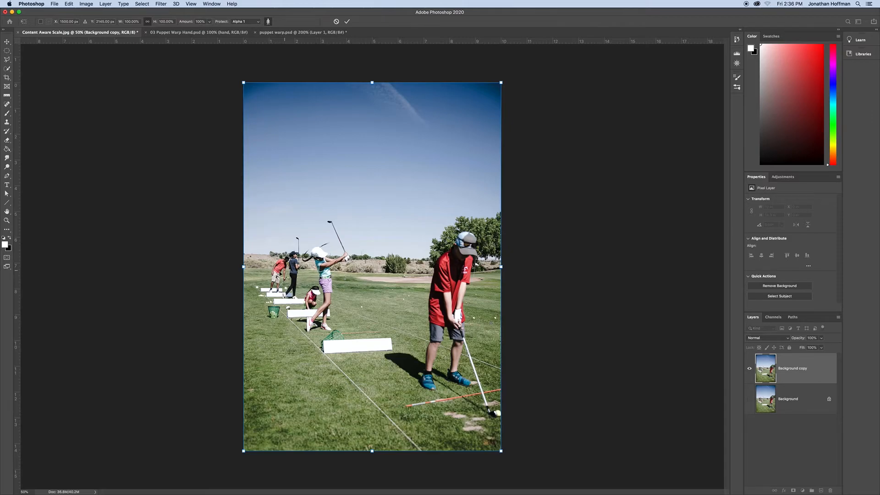
Step: Try narrowing the layer from its left side to about 74% width, turn off skin-tone protection, and narrow it to about 62%
left_click_drag(247, 267, 287, 267)
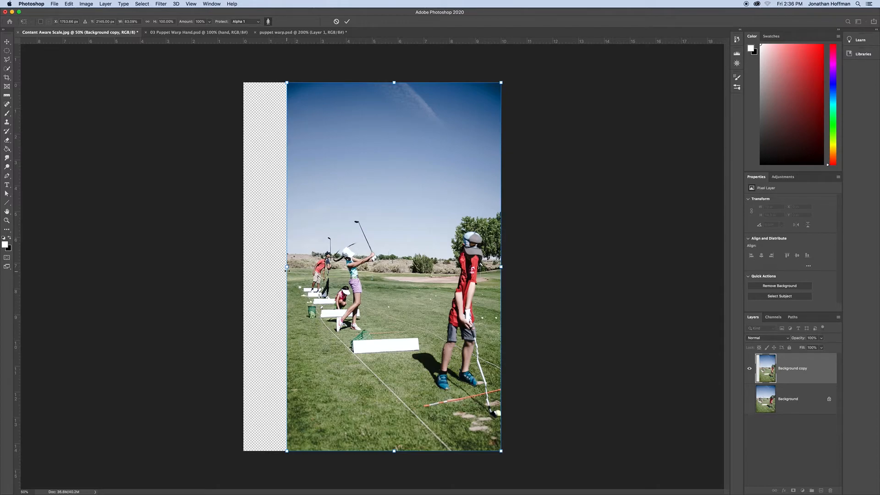
left_click_drag(287, 267, 311, 266)
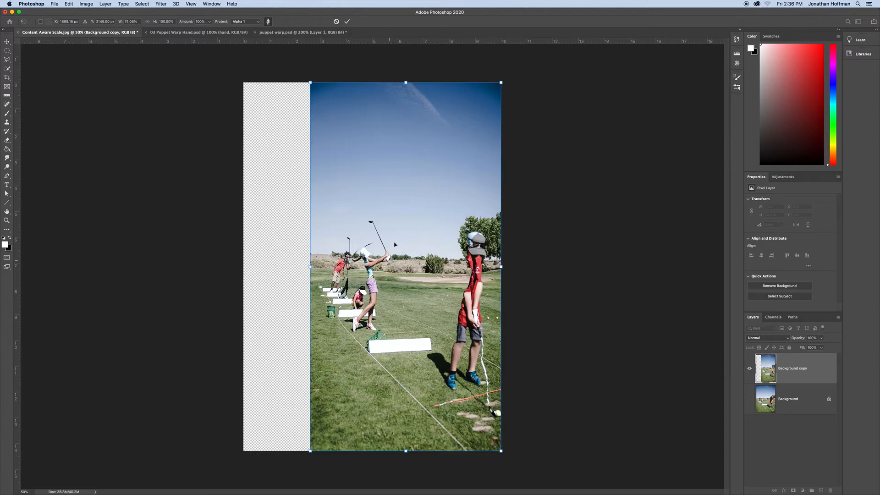
left_click(268, 22)
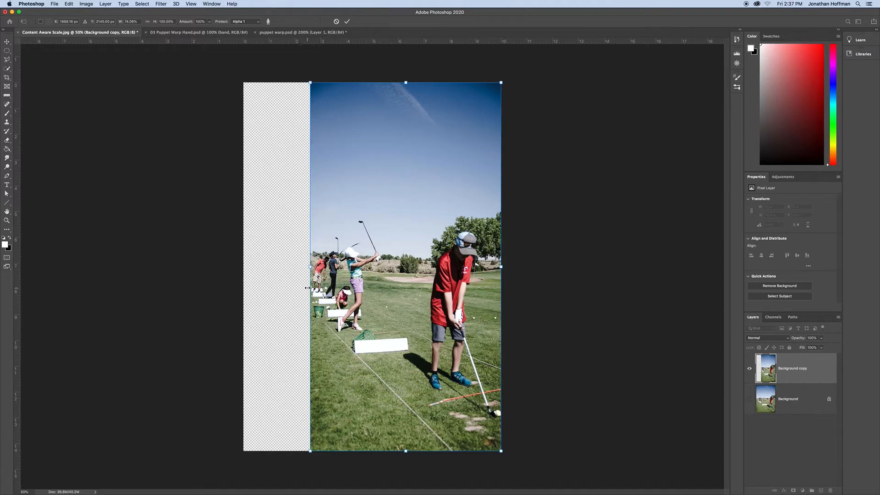
left_click_drag(310, 266, 343, 267)
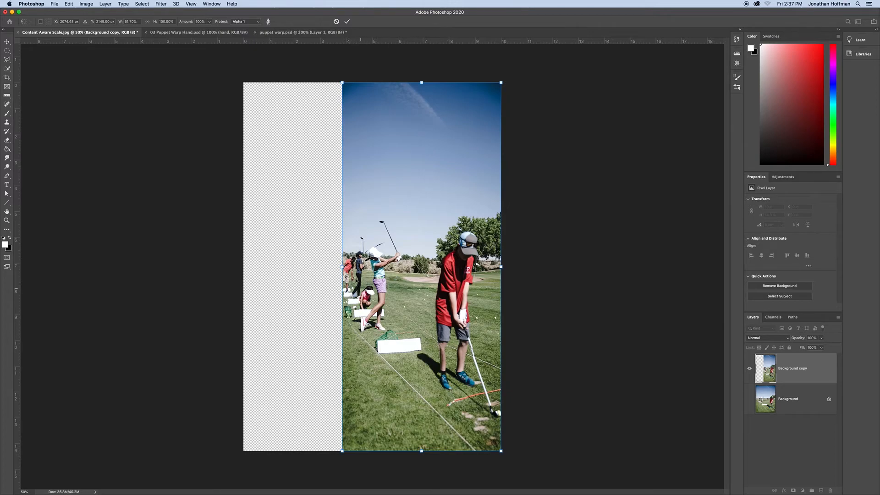
Step: Set the layer to about 90% width and 81% height by moving its left and top edges, and apply the content-aware scaling
left_click_drag(342, 267, 270, 266)
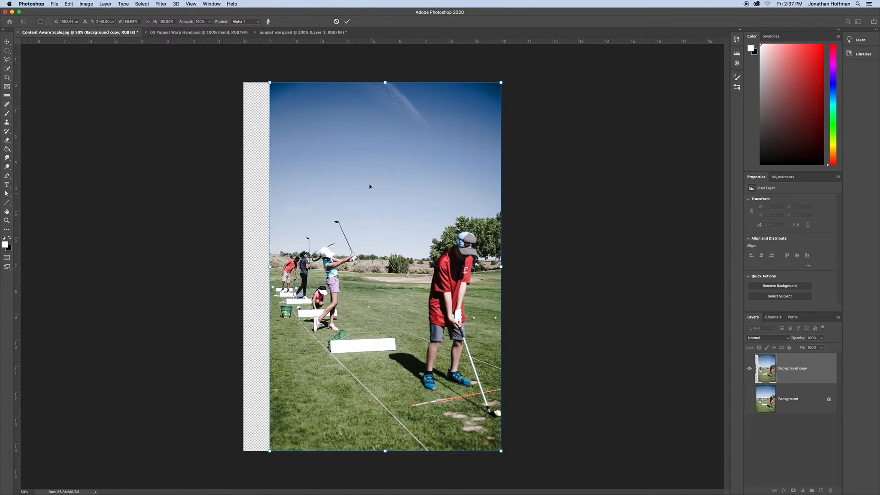
left_click_drag(386, 84, 388, 157)
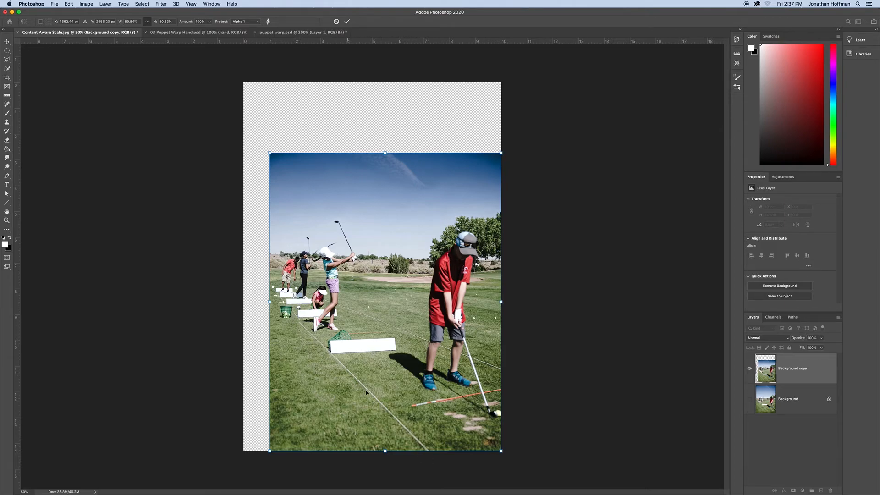
left_click(773, 317)
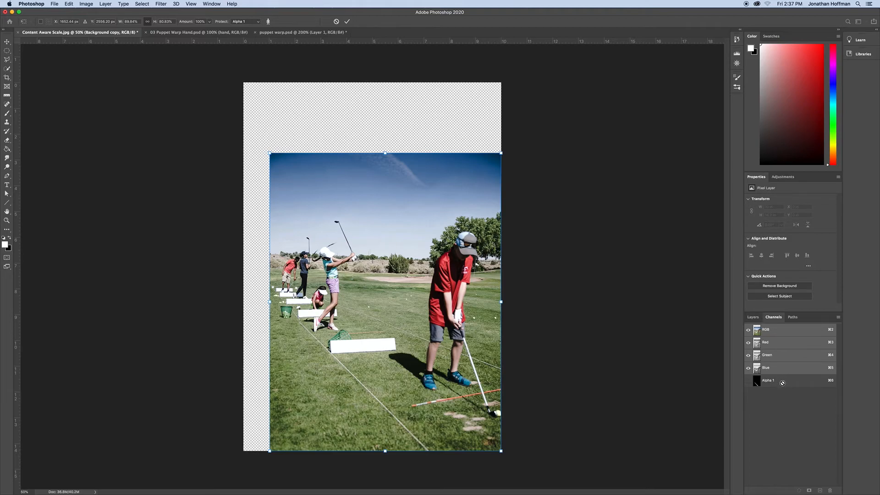
left_click(753, 317)
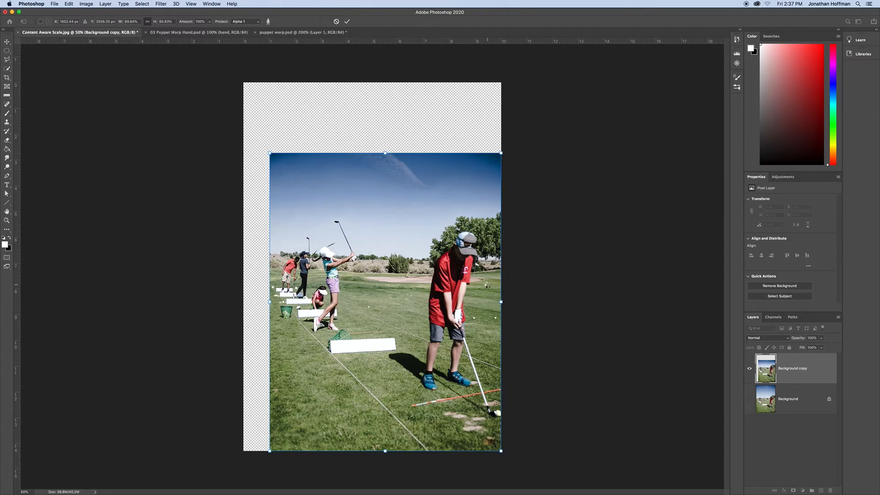
key("Return")
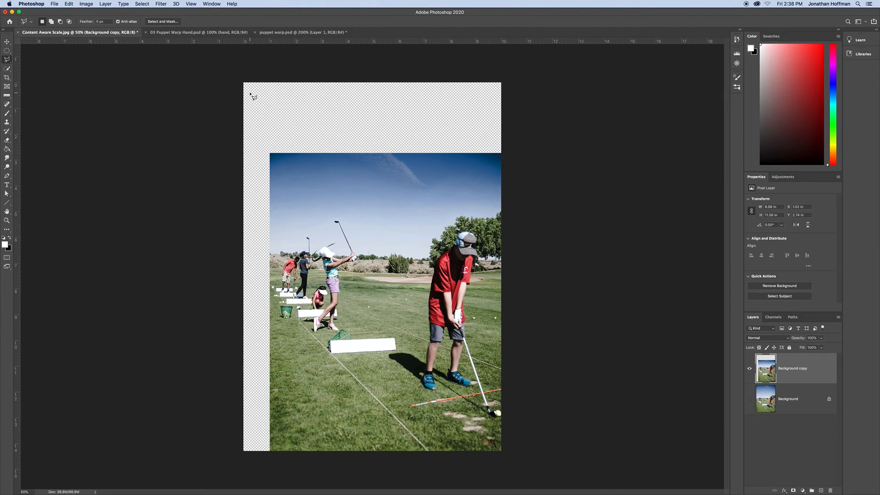
Step: Flatten the image into a single background layer
left_click(107, 4)
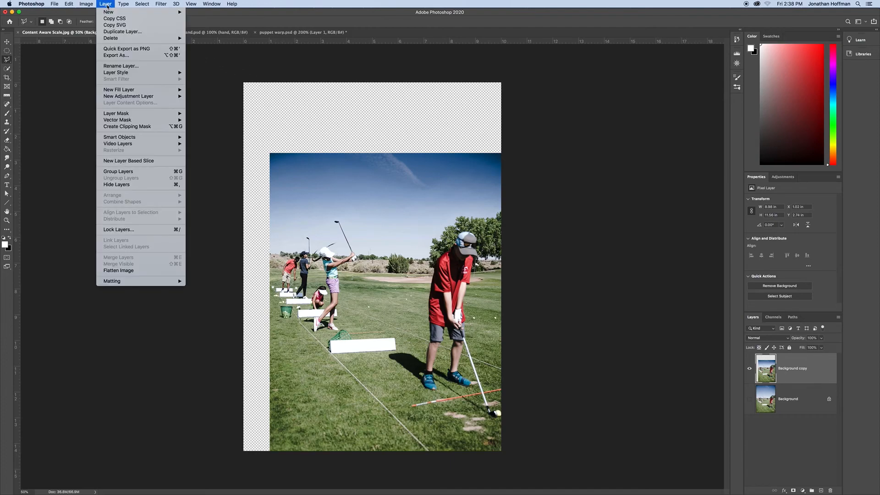
left_click(121, 271)
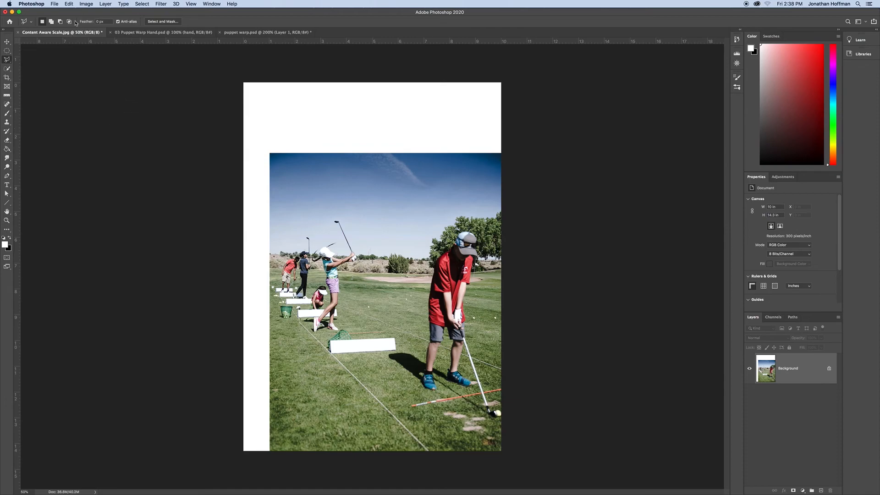
left_click(54, 4)
left_click(91, 83)
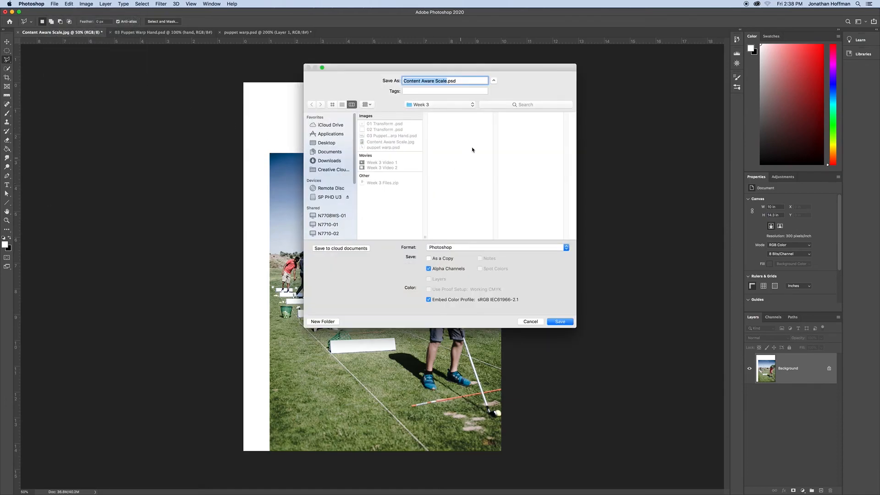
left_click(514, 247)
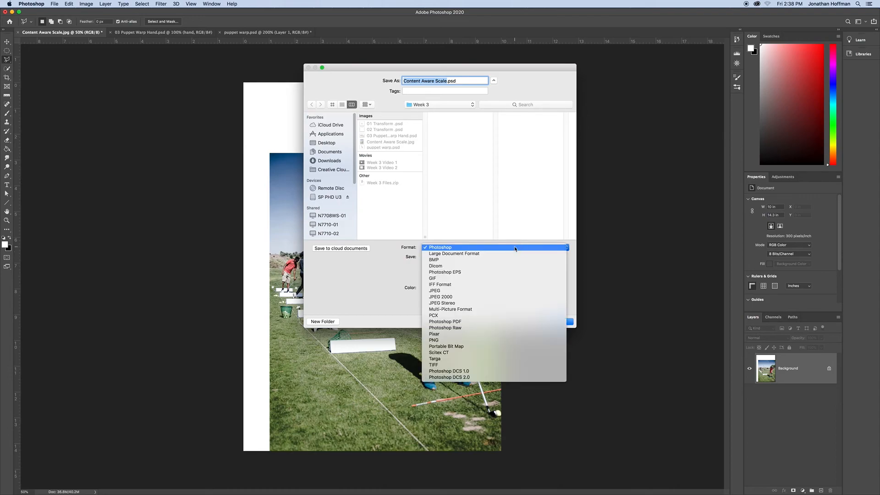
left_click(462, 292)
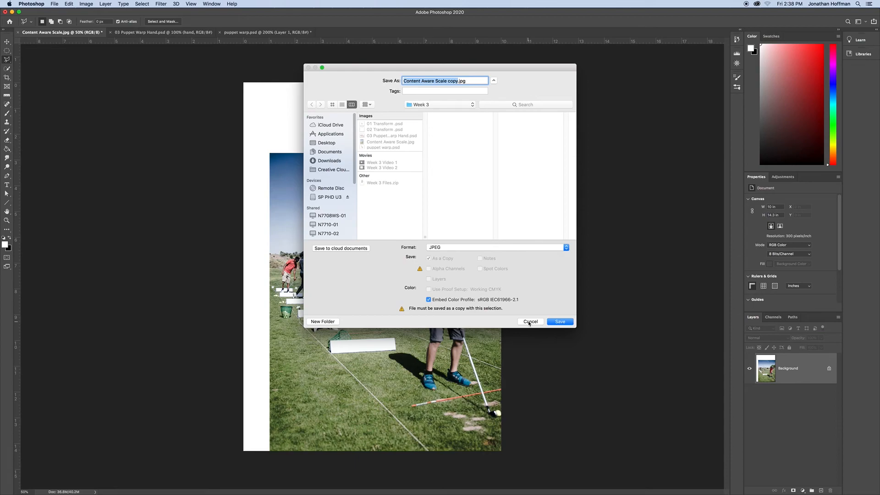
left_click(530, 322)
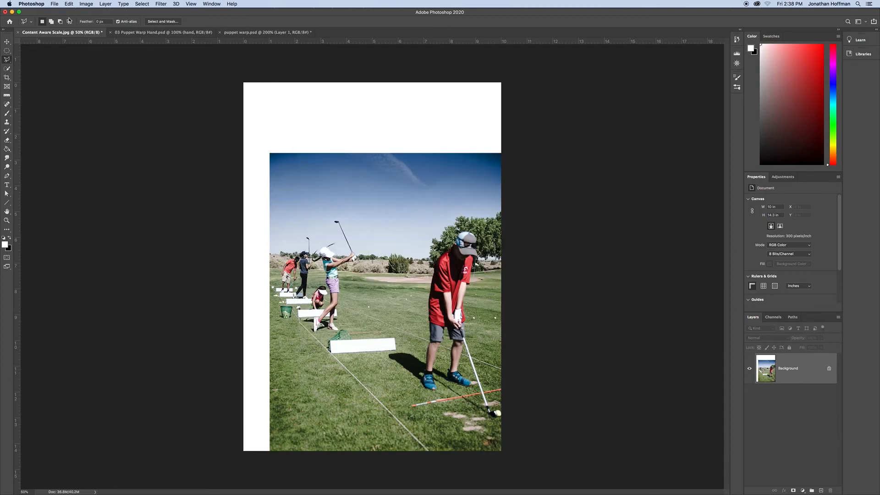
left_click(53, 4)
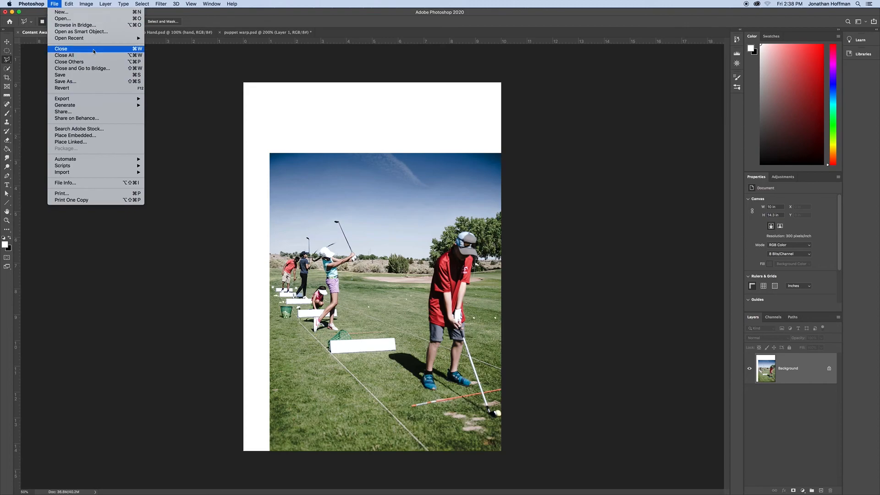
left_click(85, 81)
left_click(492, 247)
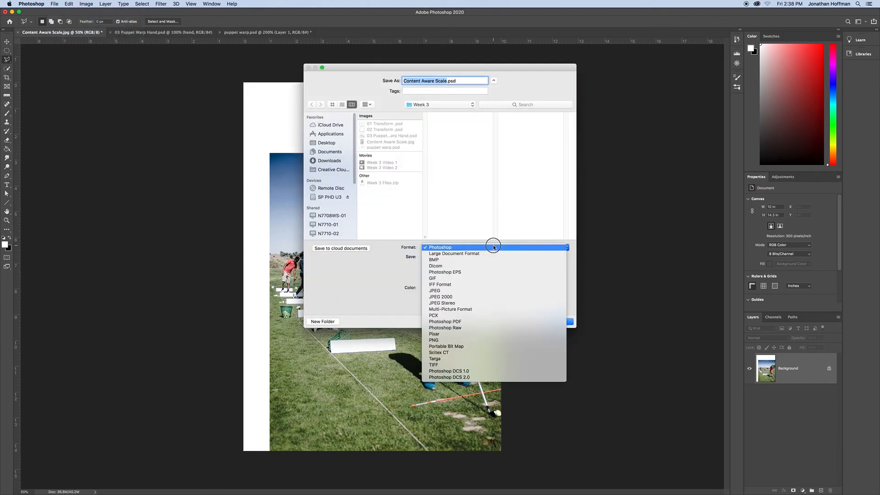
left_click(457, 292)
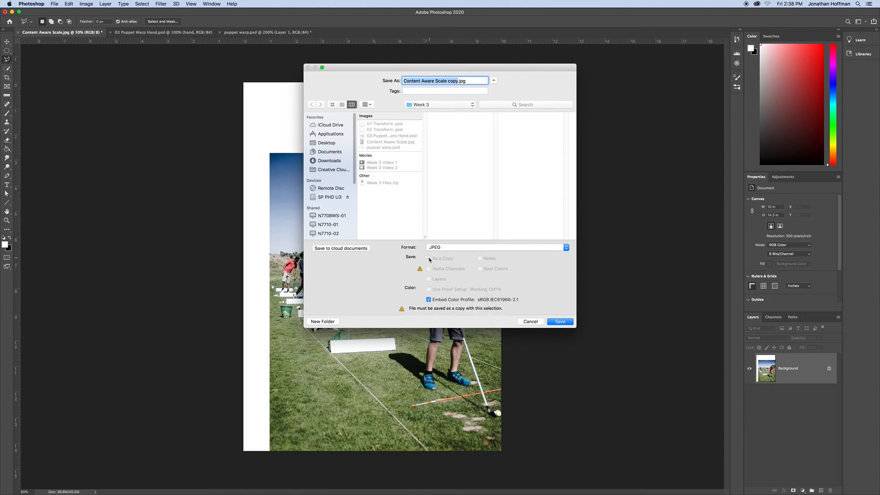
left_click(530, 322)
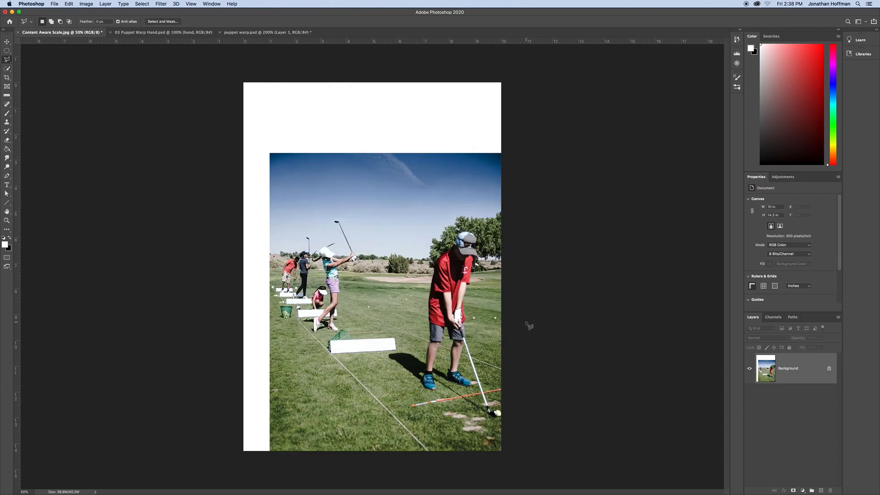
Step: Delete the Alpha 1 channel and check the save options for the flattened image, leaving without saving
left_click(774, 317)
left_click_drag(809, 382, 831, 490)
left_click(55, 4)
left_click(69, 82)
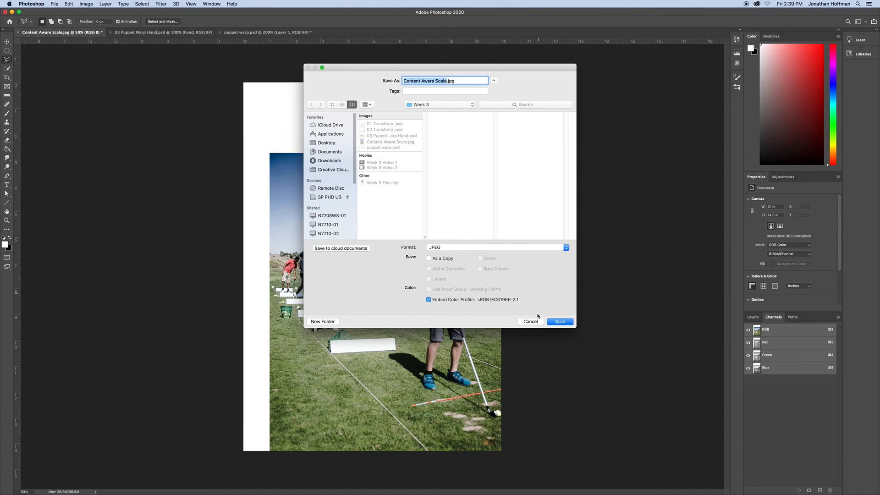
left_click(536, 322)
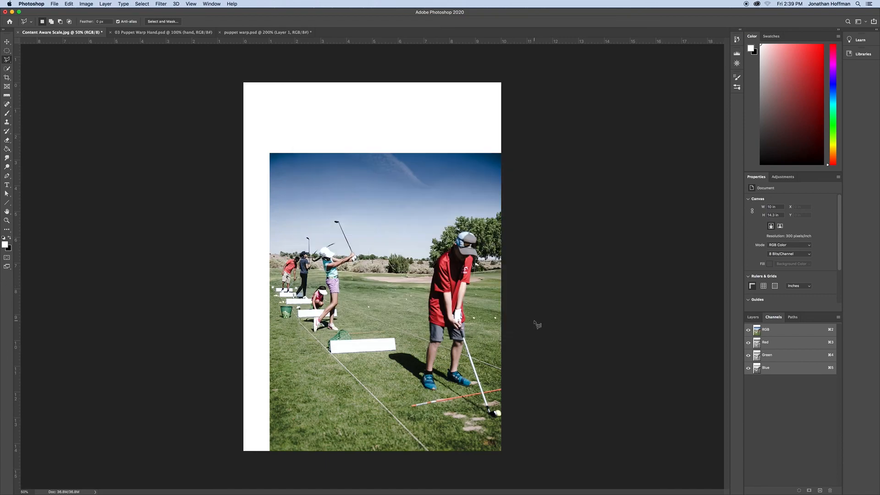